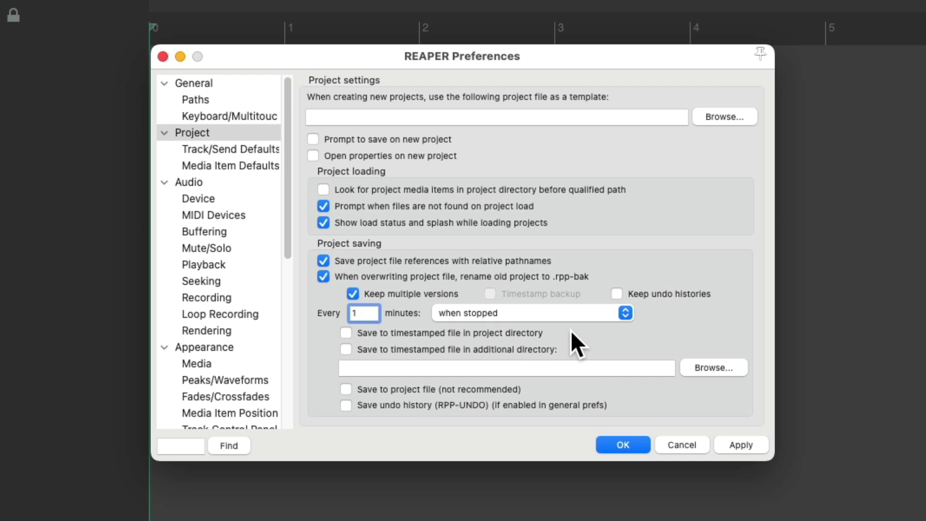
Enable automatic saving of timestamped project files to the additional directory "Auto-Backups" and apply the preferences.
click(347, 348)
click(436, 368)
text(Auto-Backups)
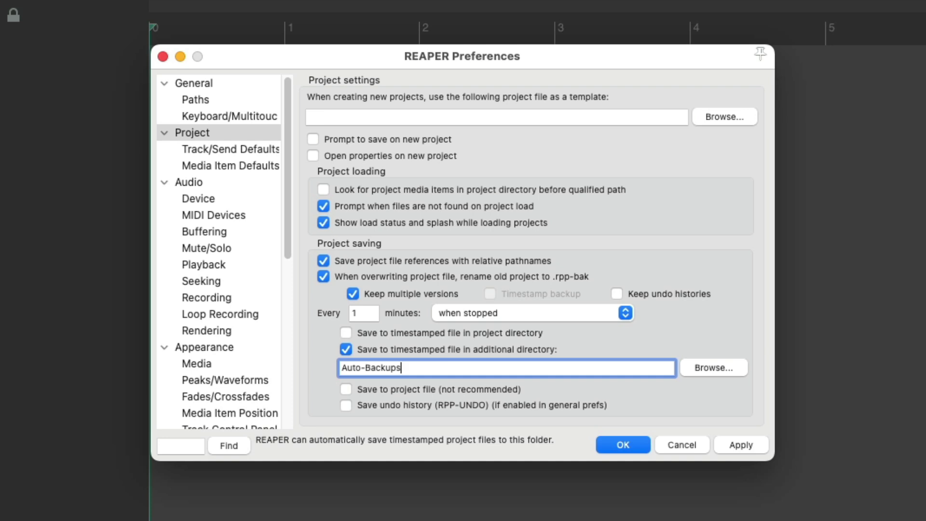
click(612, 440)
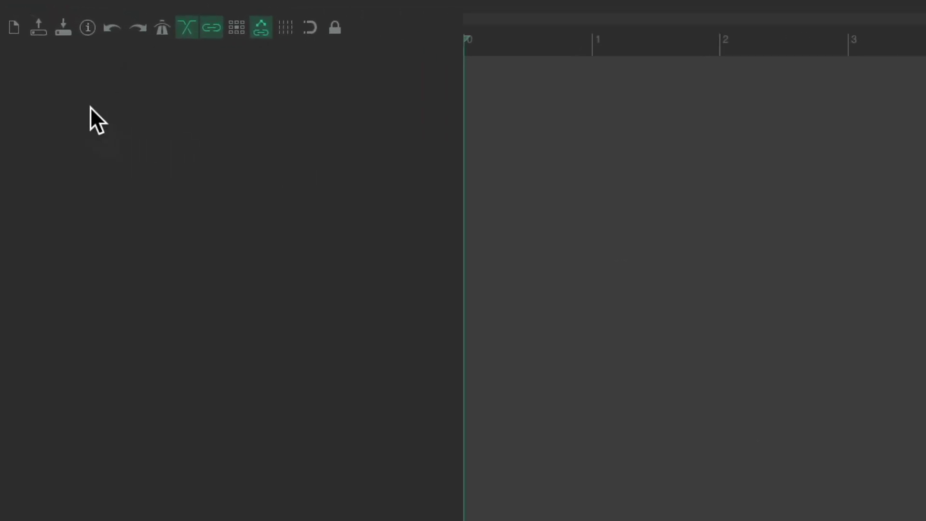
Store default project settings with the media path "Audio Files" and imported media copied to the project path.
click(96, 32)
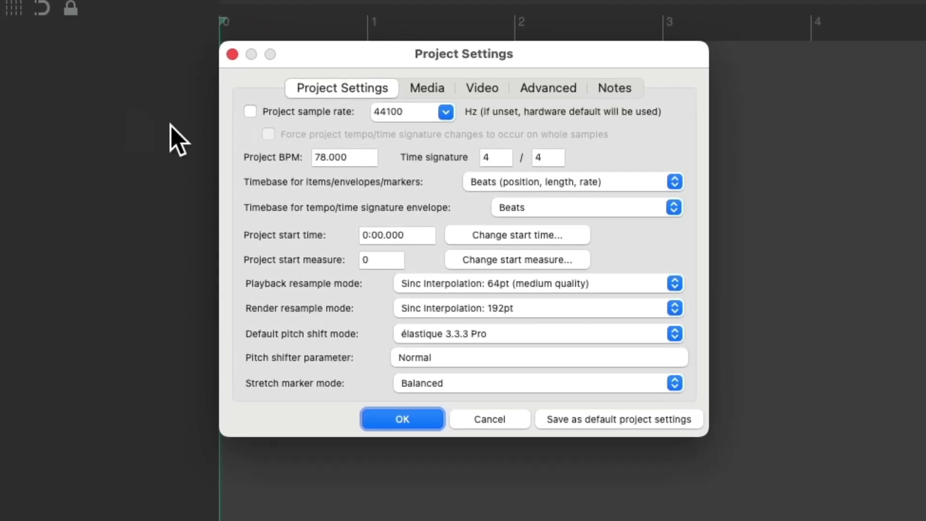
click(439, 90)
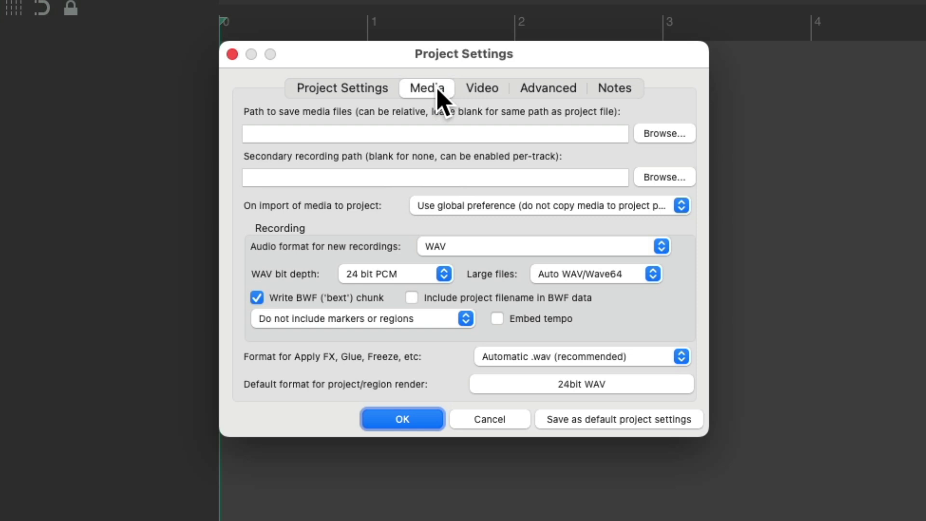
click(417, 135)
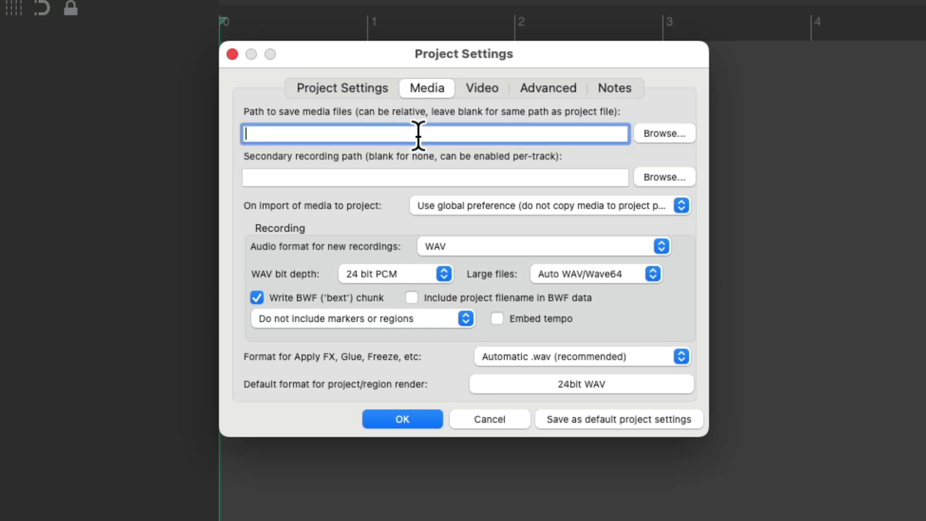
text(Audio Files)
click(514, 206)
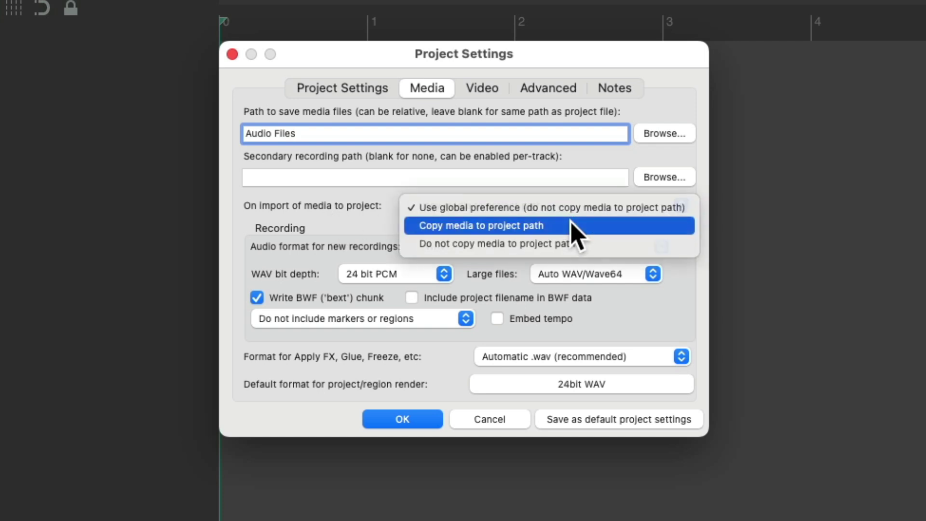
click(574, 236)
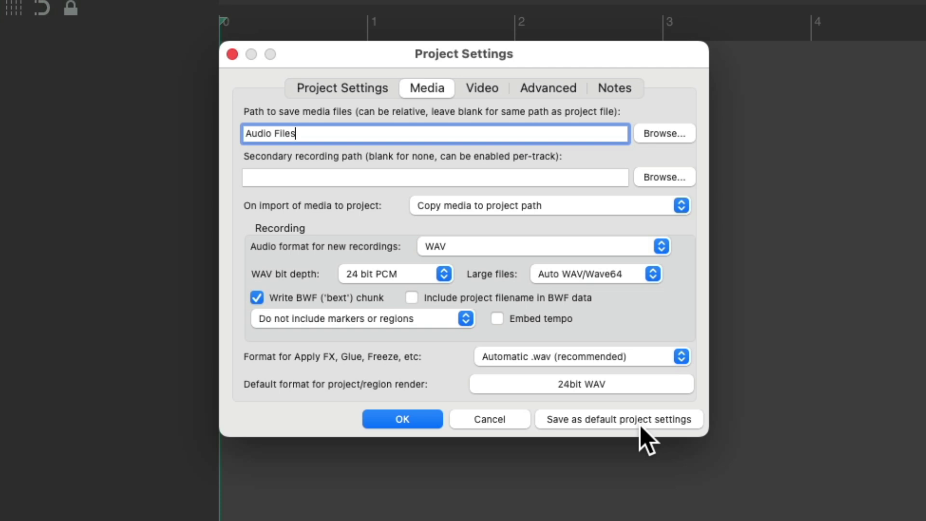
click(630, 417)
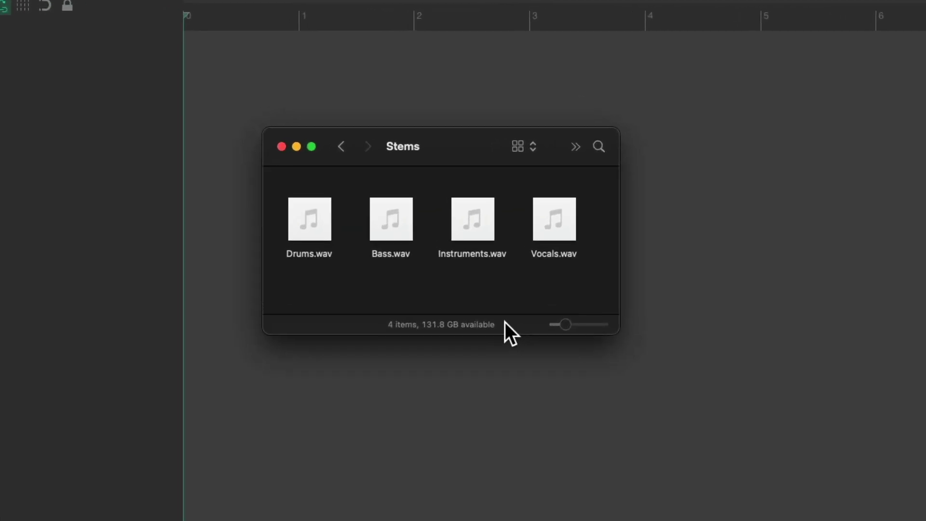
Import Drums.wav, Bass.wav, Instruments.wav and Vocals.wav from the Stems folder into the project as separate tracks.
key(super+a)
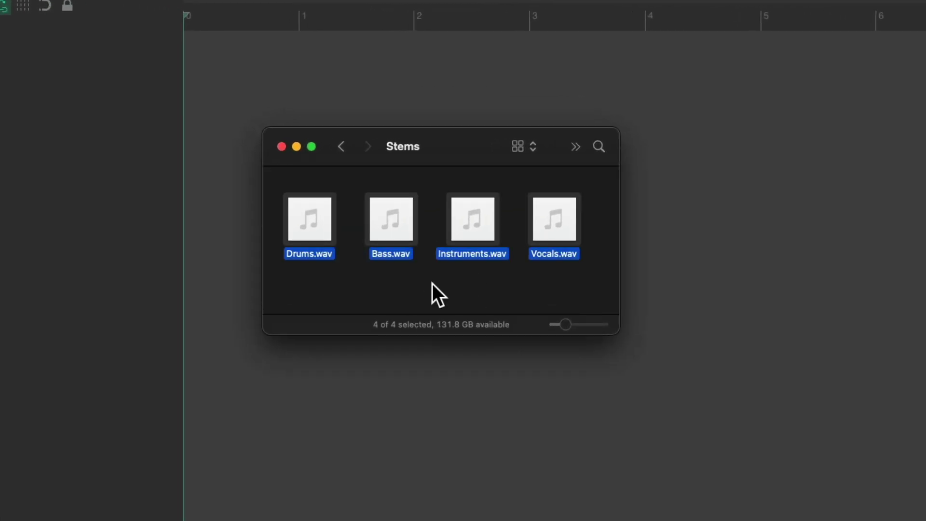
drag(375, 205, 195, 166)
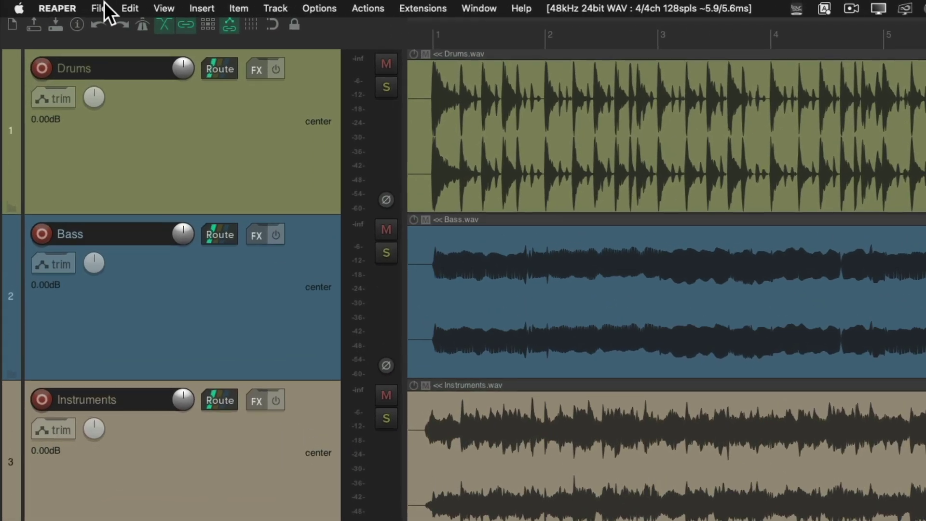
Save the project as "Song A" in the Songs folder, creating a subdirectory and copying all media into it.
click(104, 1)
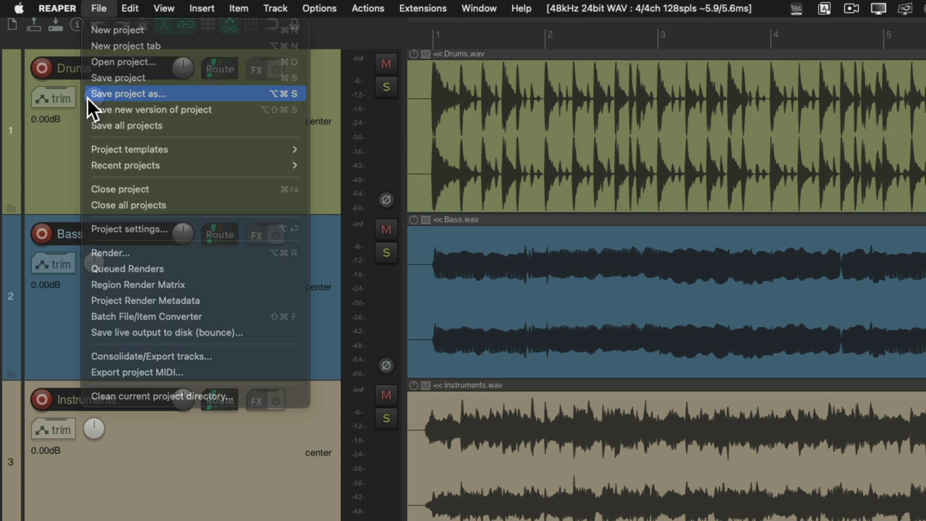
click(87, 97)
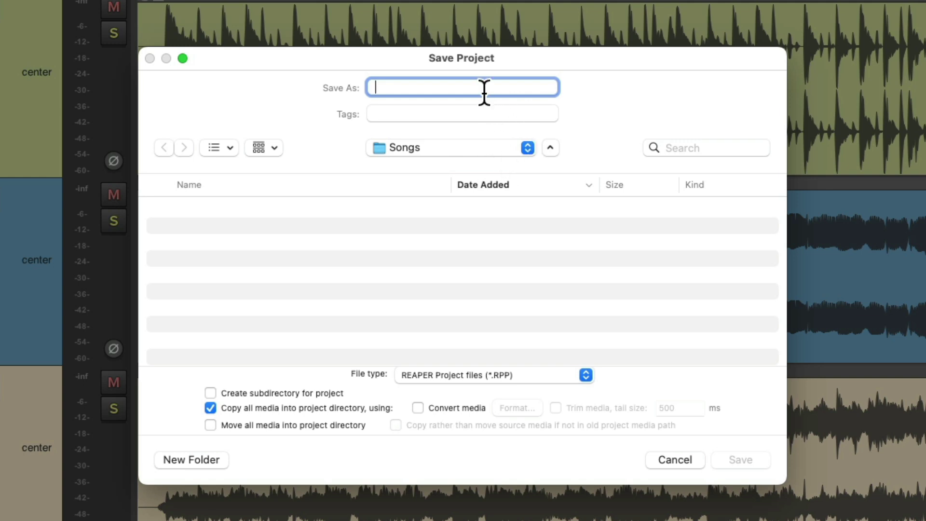
text(Song A)
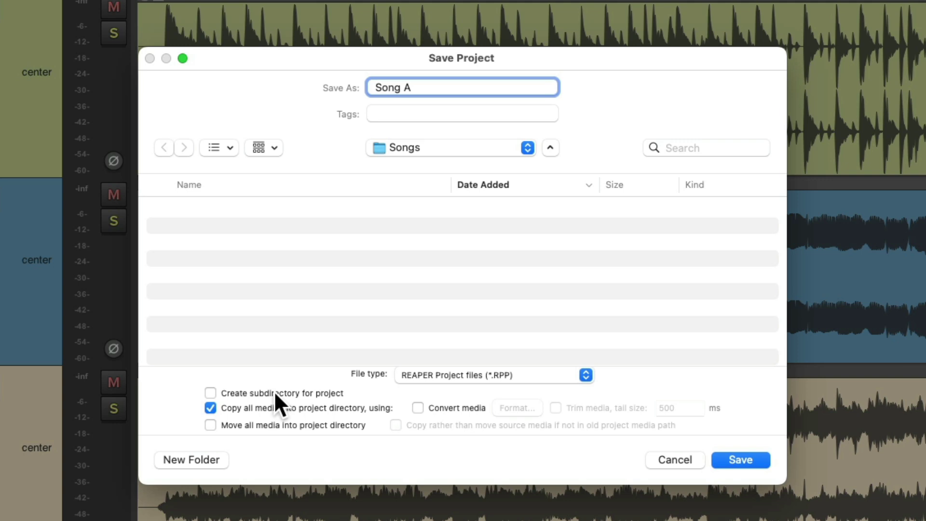
click(210, 392)
click(740, 459)
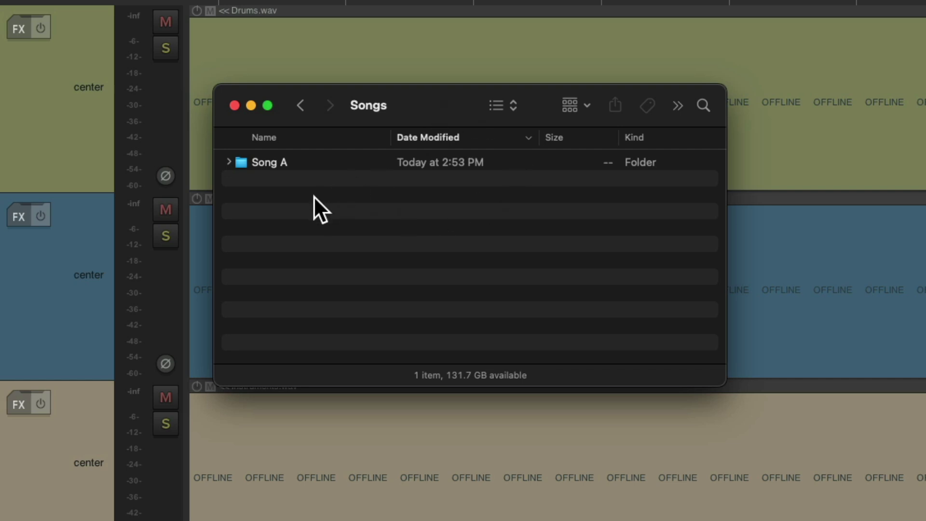
Examine the contents of the Song A folder and its Audio Files subfolder in Finder.
click(228, 162)
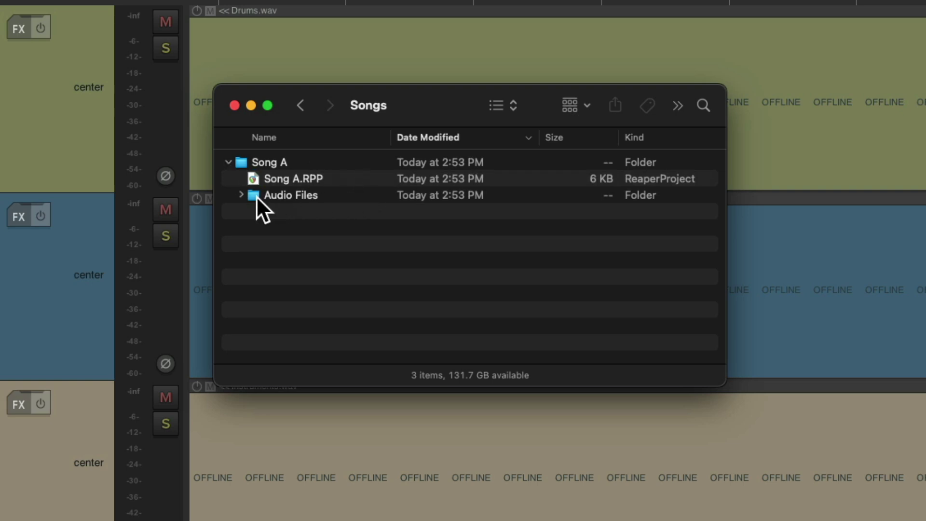
click(243, 194)
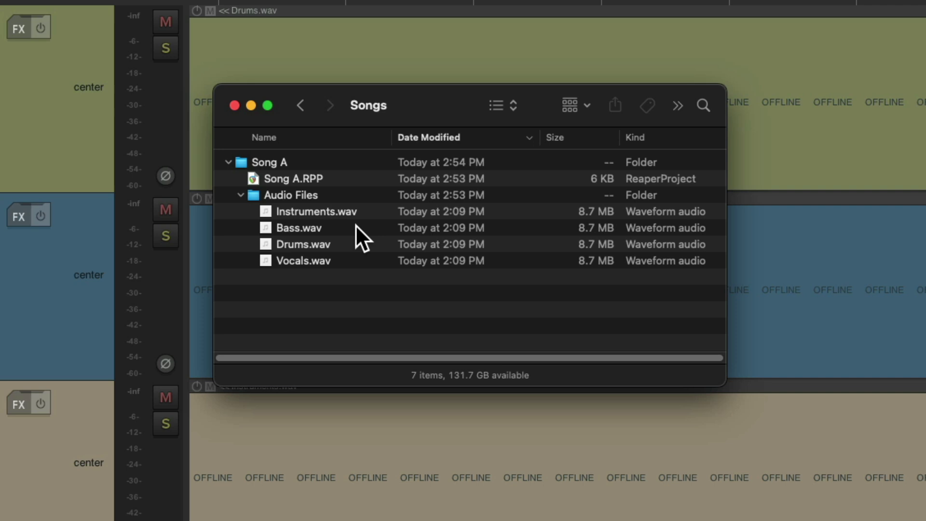
click(240, 196)
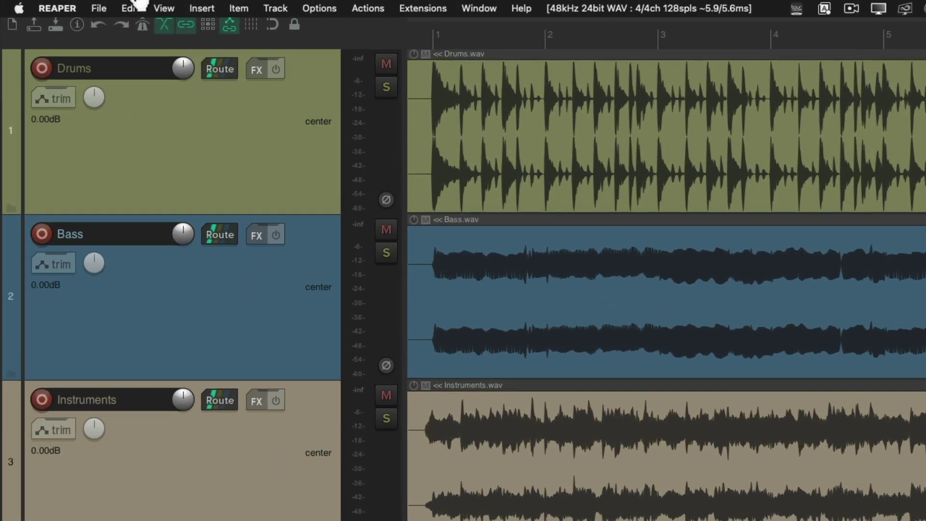
Save the project again in REAPER and inspect the project file, backup file and Auto-Backups folder in Finder.
click(105, 4)
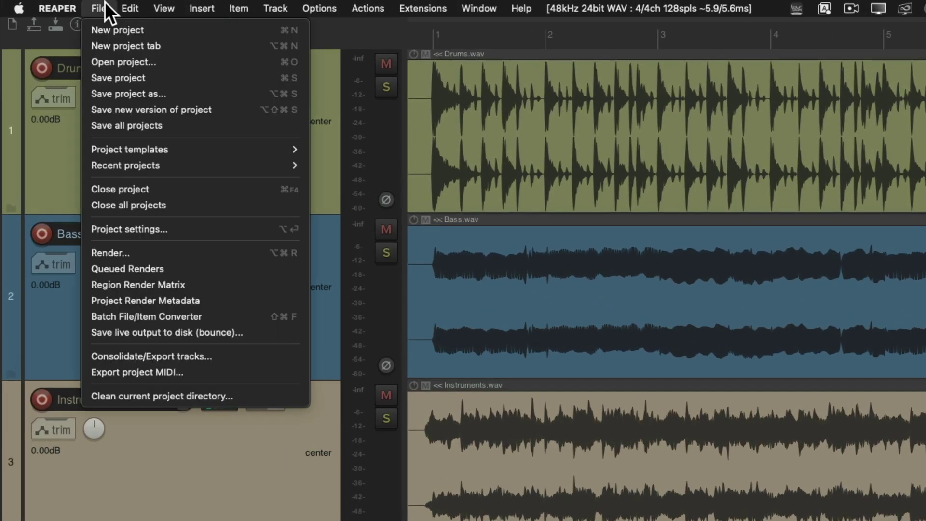
click(87, 79)
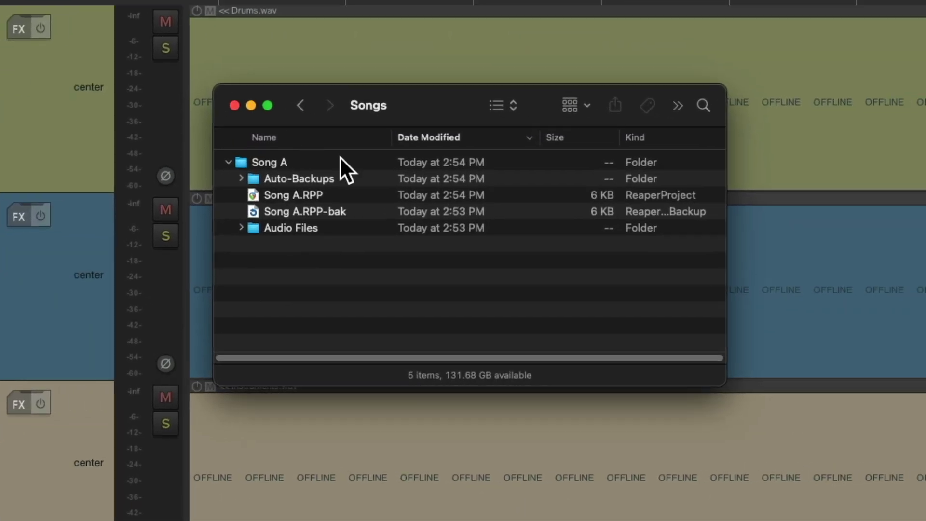
click(369, 197)
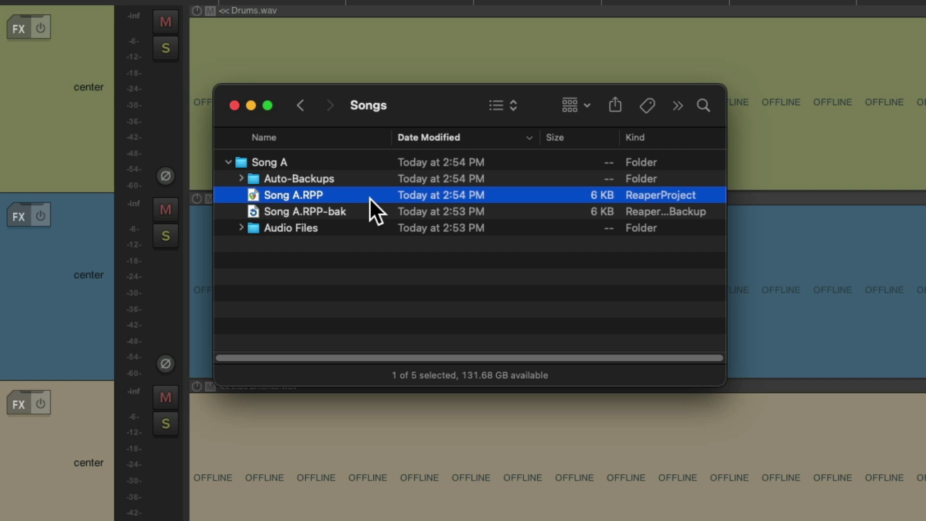
click(378, 215)
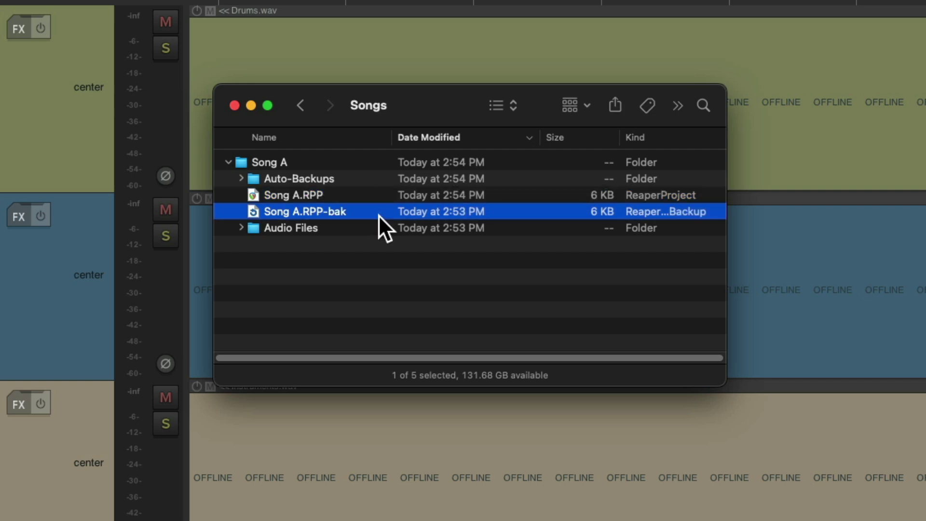
click(368, 179)
click(241, 178)
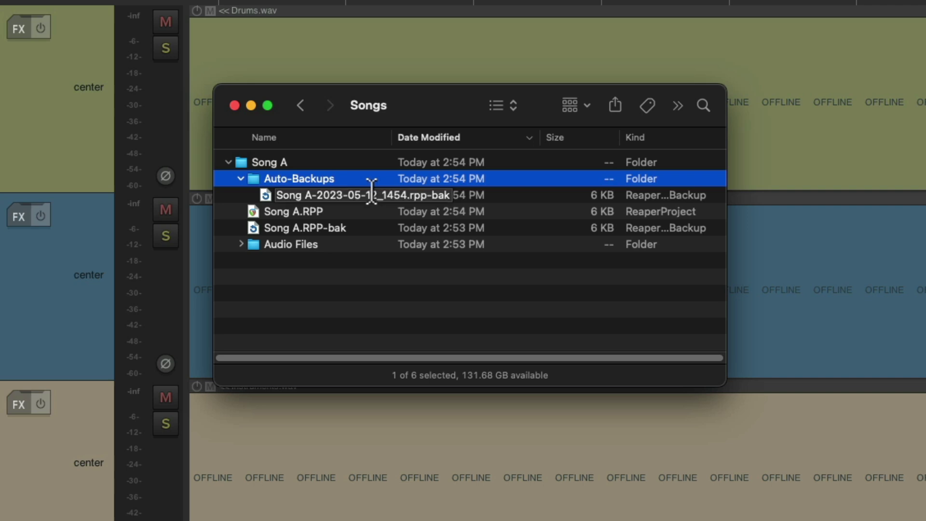
click(242, 180)
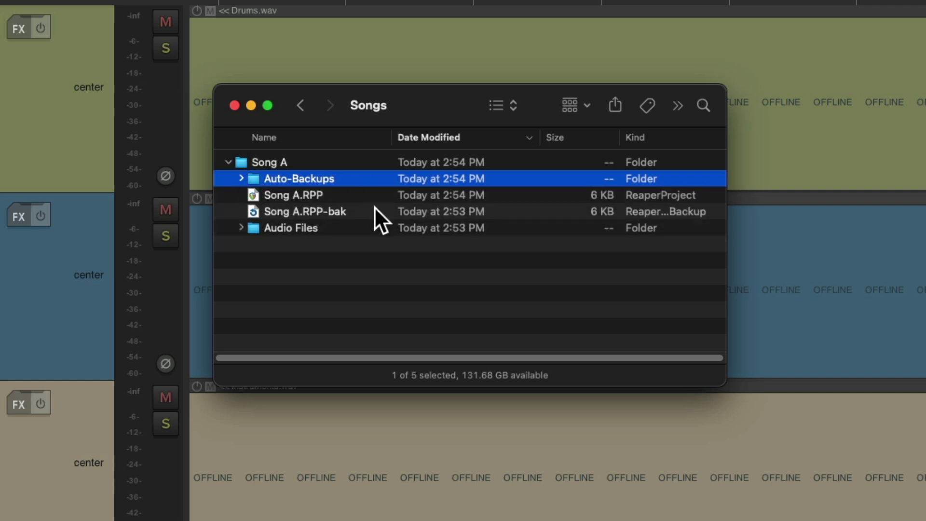
Review the versions stored in Song A.RPP-bak without loading one, and compare the backup with Song A.RPP in Finder.
click(360, 212)
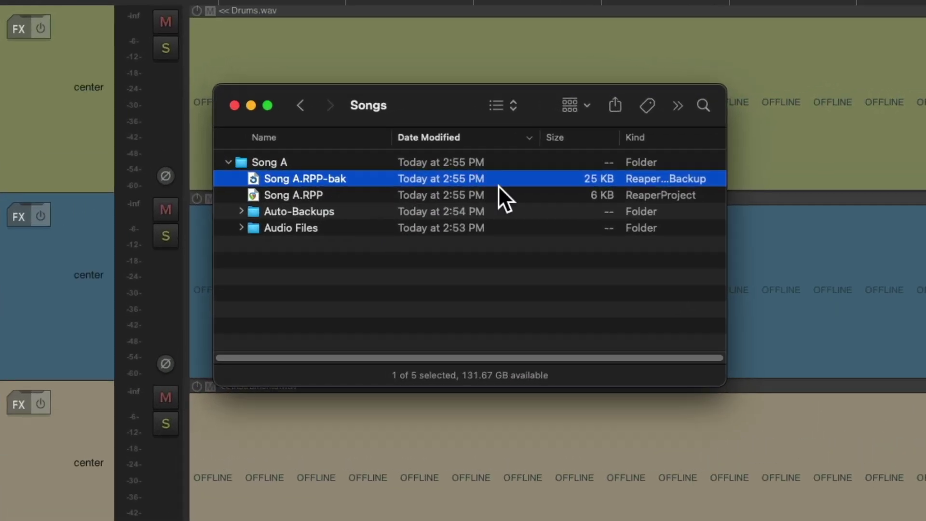
click(577, 194)
click(376, 178)
double_click(344, 180)
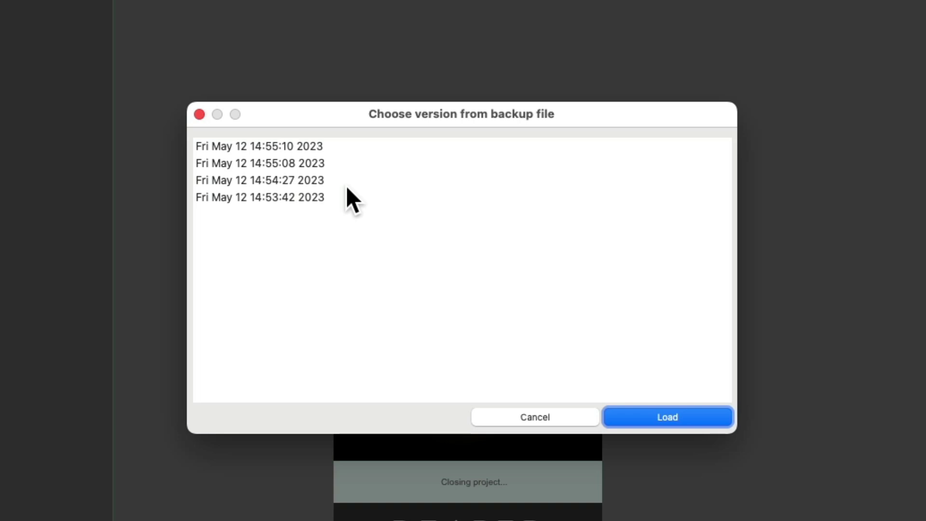
click(512, 419)
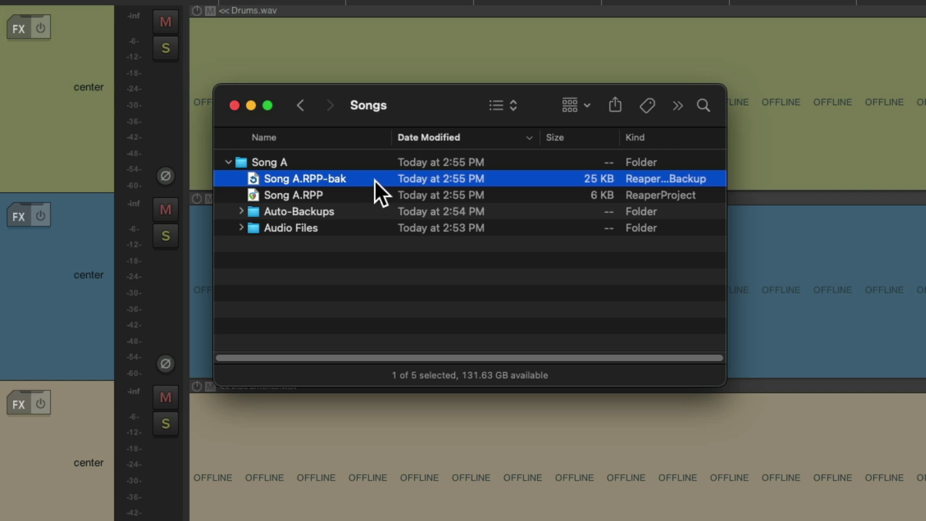
click(367, 195)
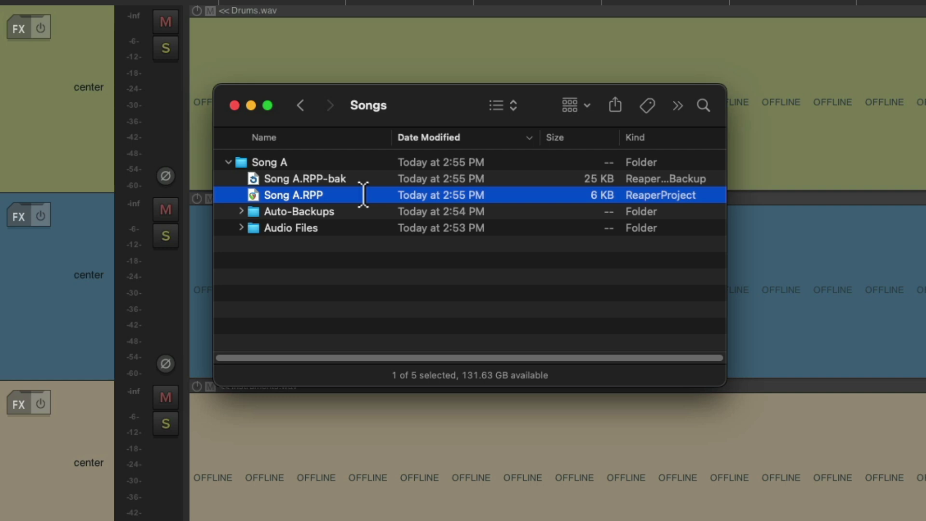
click(359, 177)
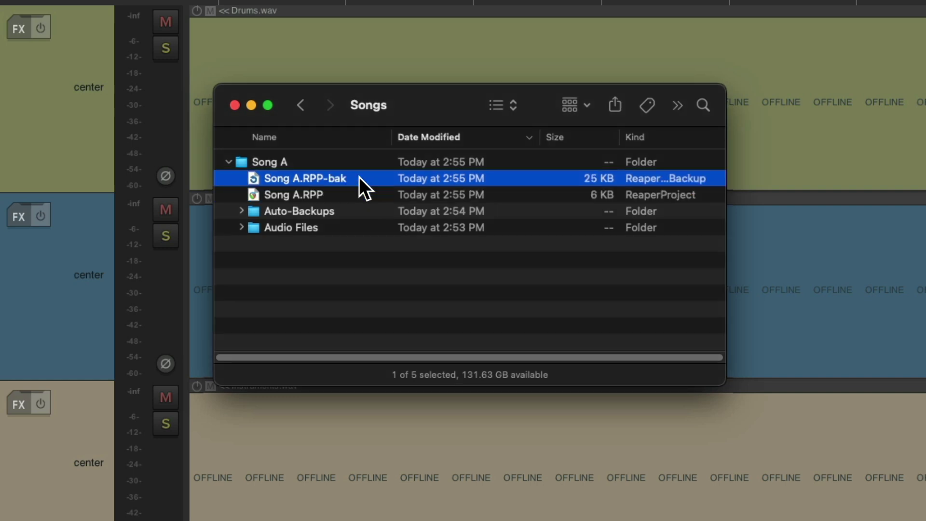
click(364, 195)
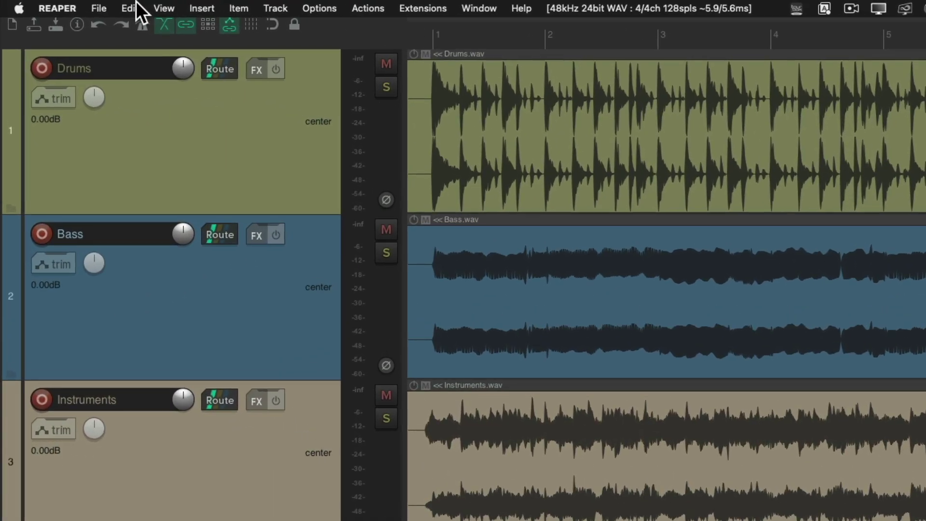
Save a new version of the project in REAPER and compare it with the original and backup files in Finder.
click(93, 7)
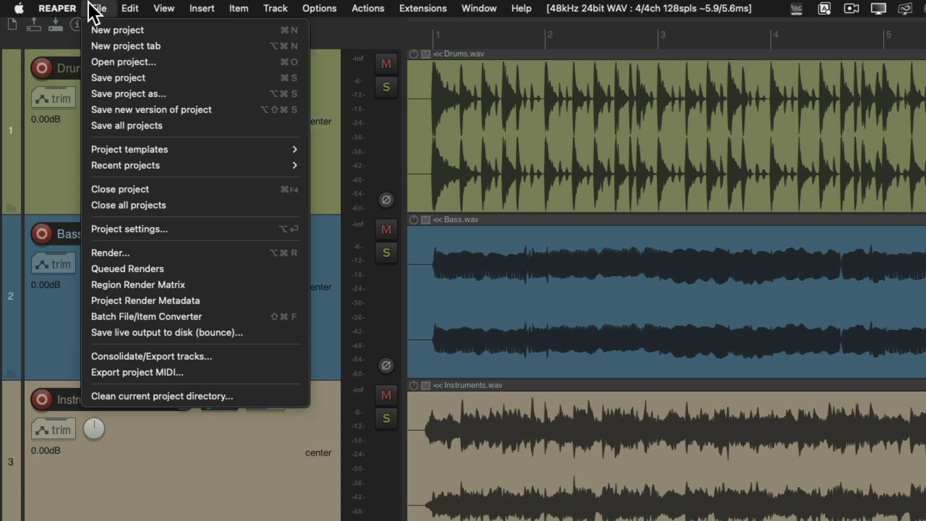
click(88, 110)
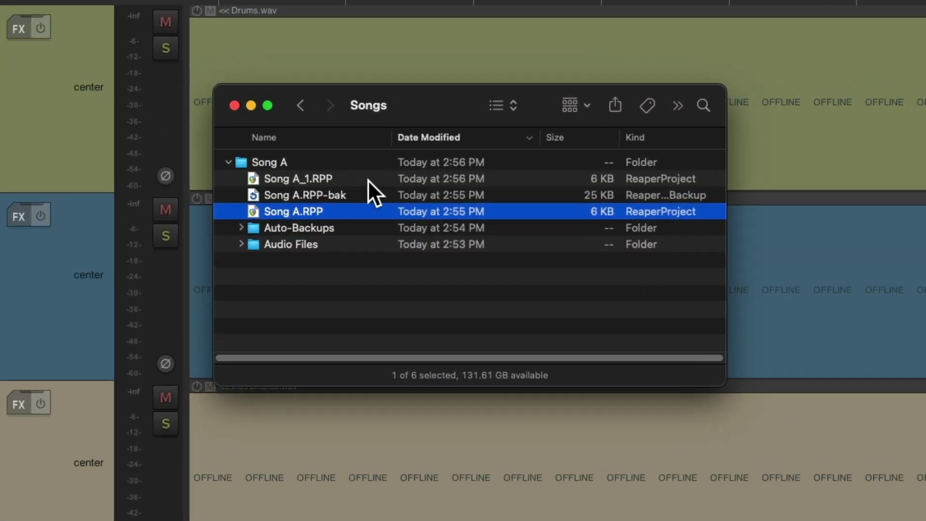
click(367, 179)
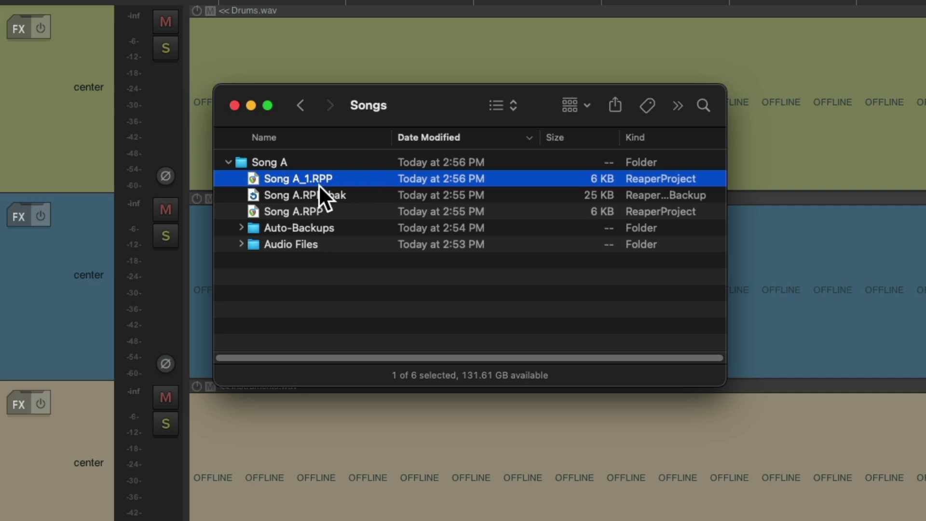
click(368, 212)
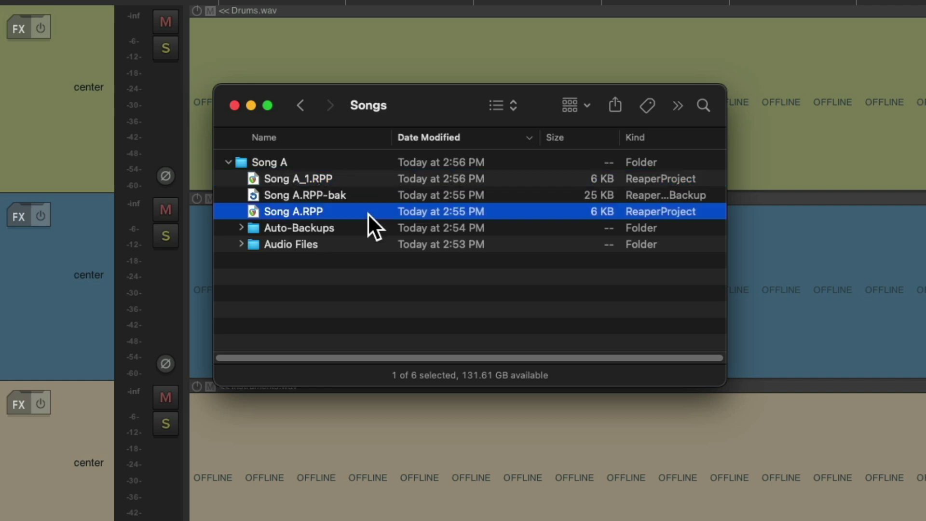
click(368, 197)
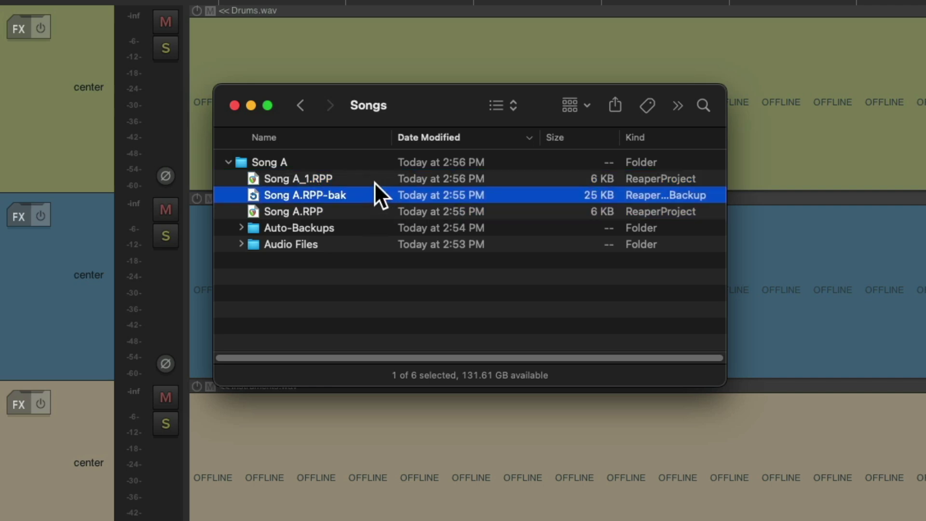
click(374, 183)
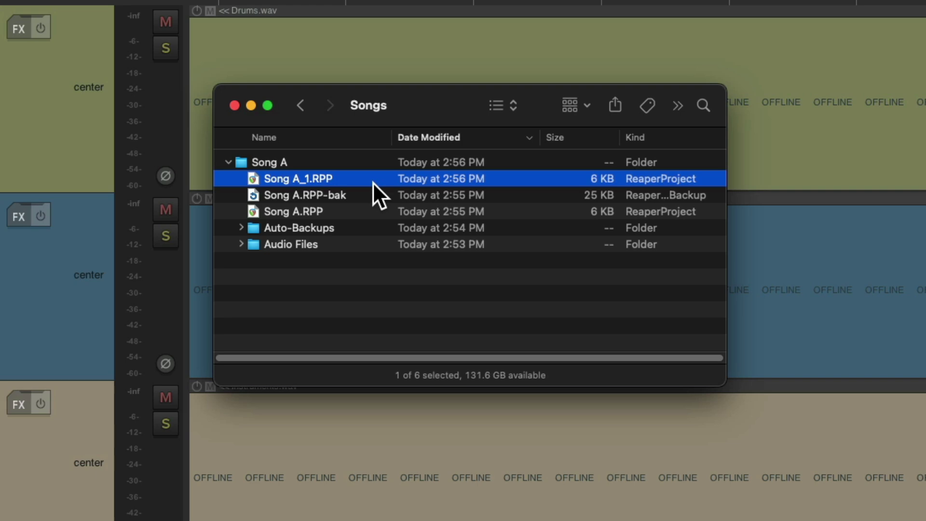
Open Song A_1.RPP in REAPER, save another new version of the project, and select Song A_2.RPP in Finder.
double_click(373, 181)
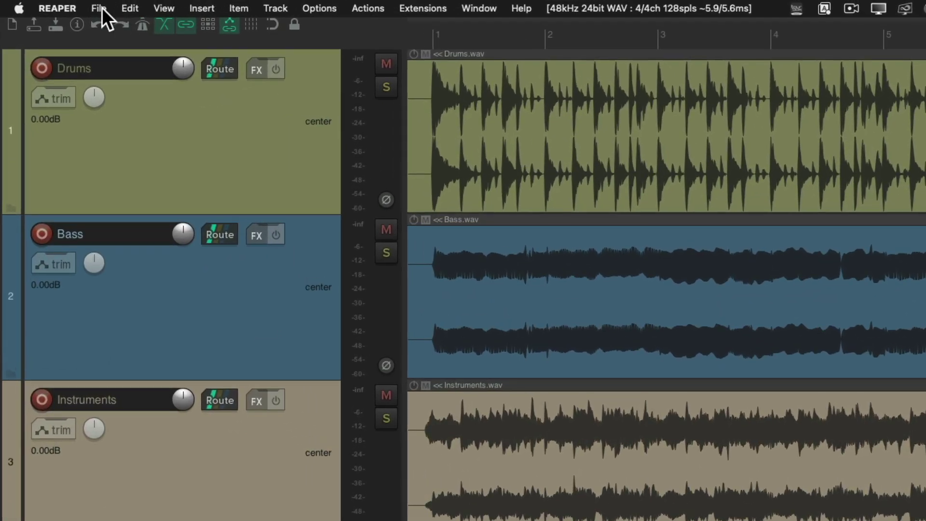
click(100, 8)
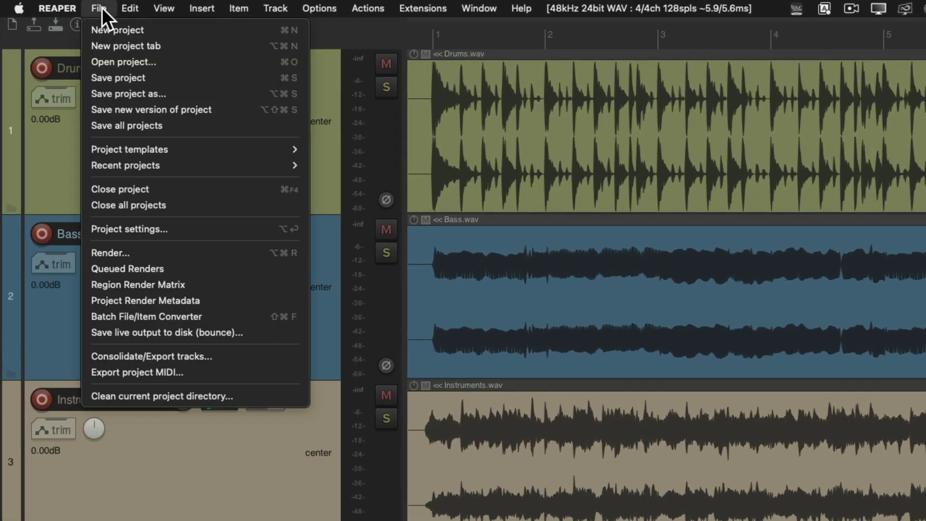
click(92, 115)
key(super+Tab)
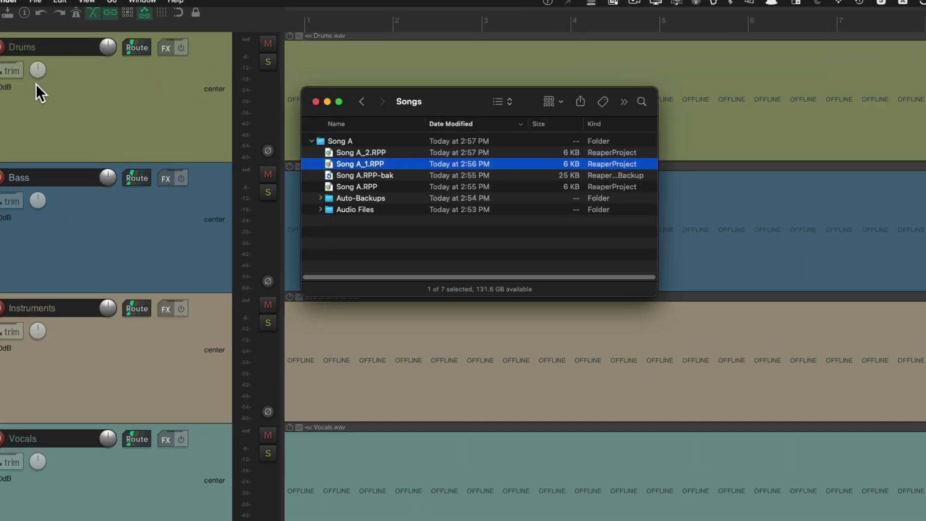
click(367, 180)
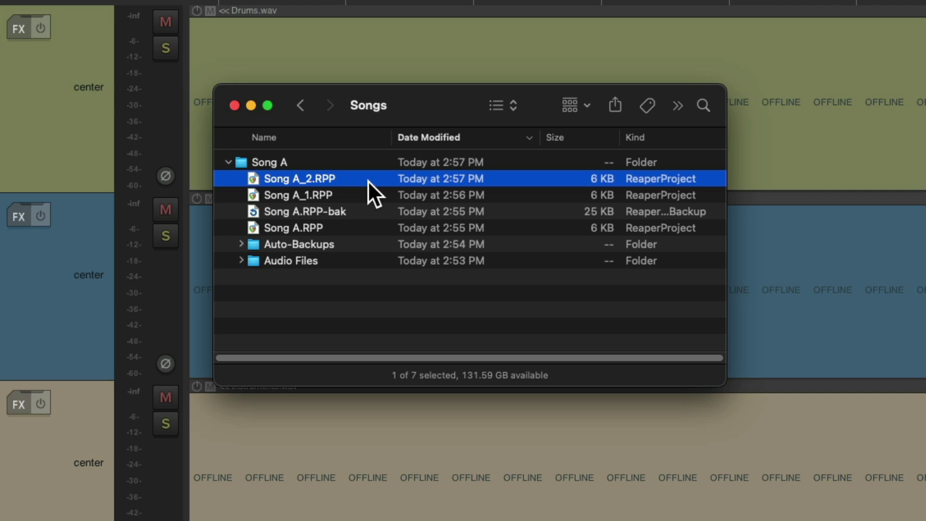
Open the Song A versions as REAPER project tabs, compare them, and close all except Song A_2.RPP.
shift+click(357, 197)
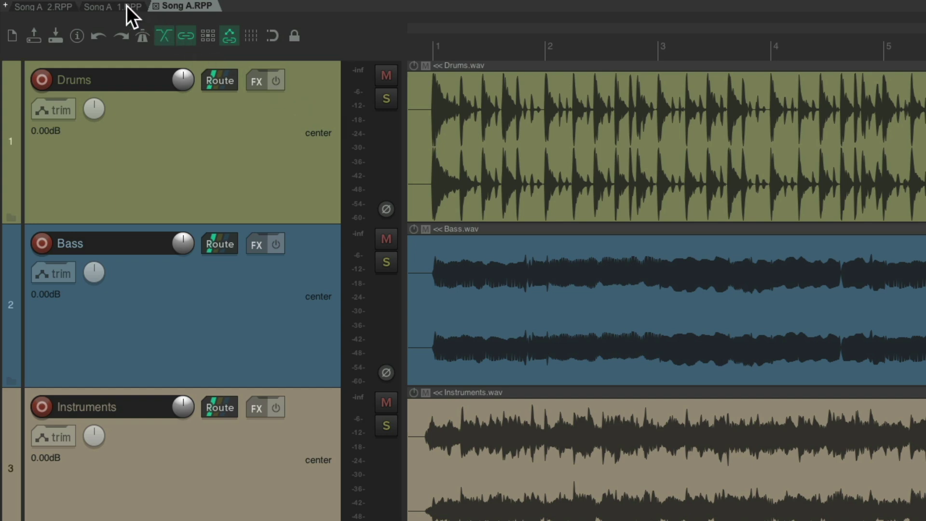
click(127, 5)
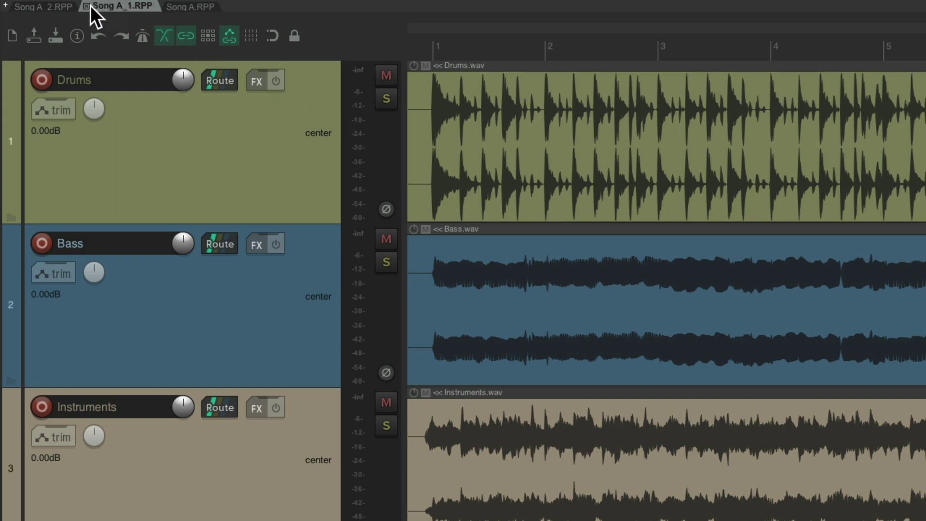
click(50, 6)
click(185, 7)
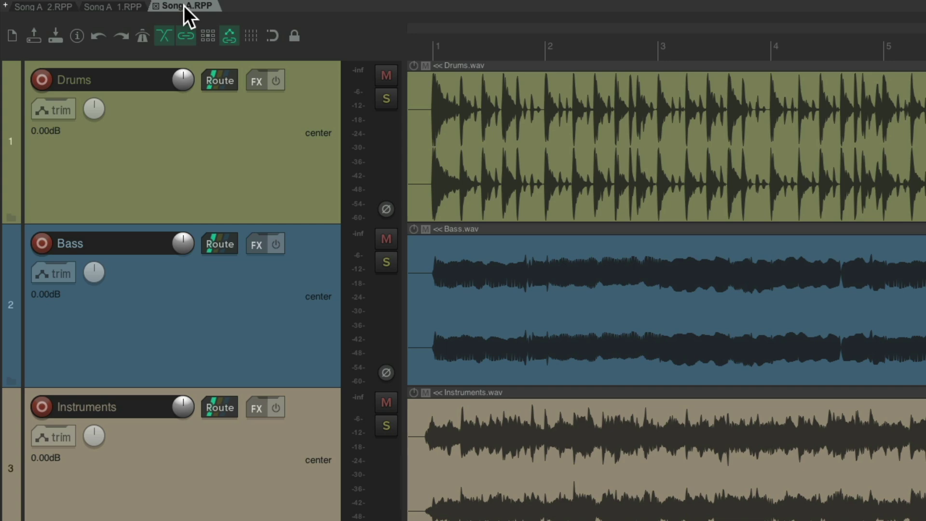
click(155, 6)
click(86, 5)
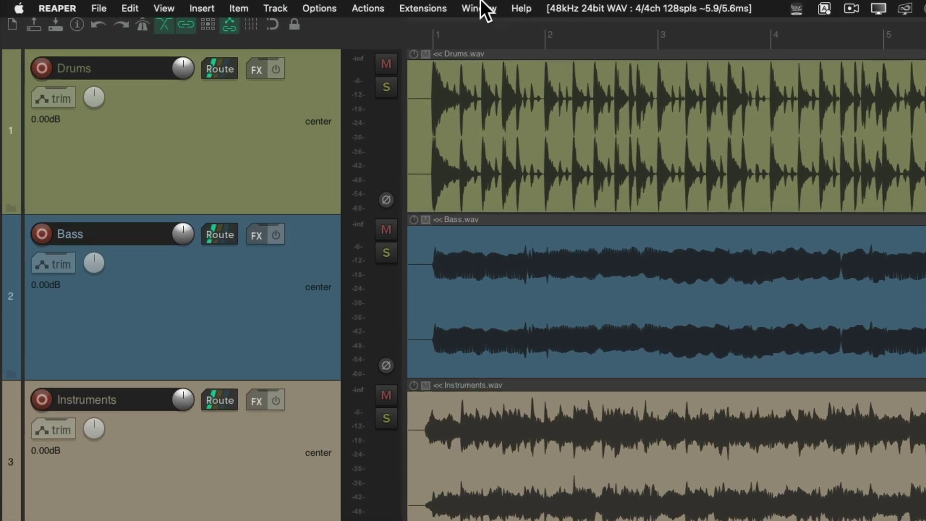
Filter REAPER's action list by "save" and remove the Cmd+S shortcut from File: Save project.
click(274, 7)
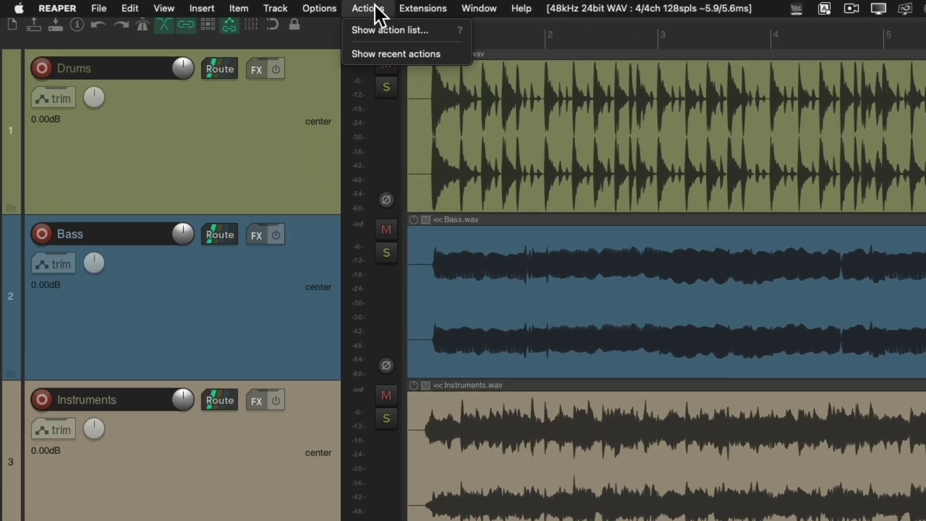
click(348, 31)
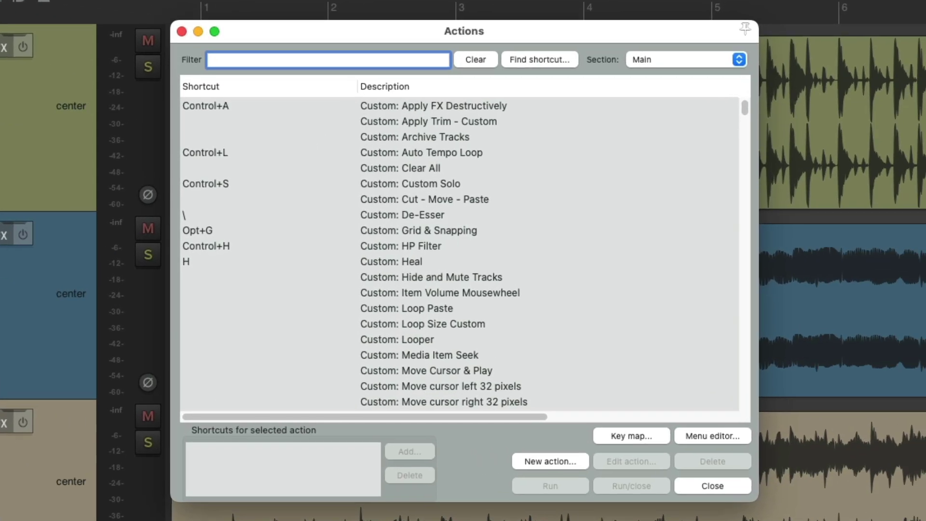
text(save)
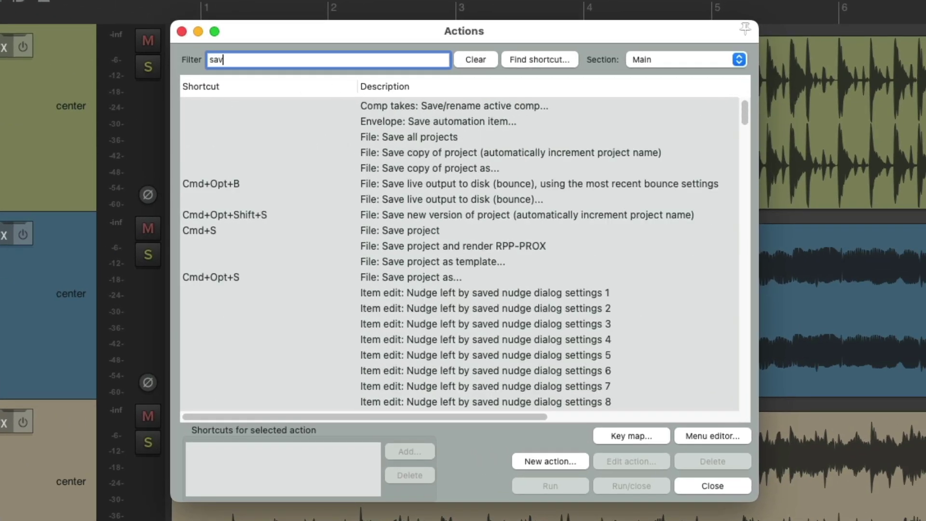
click(474, 227)
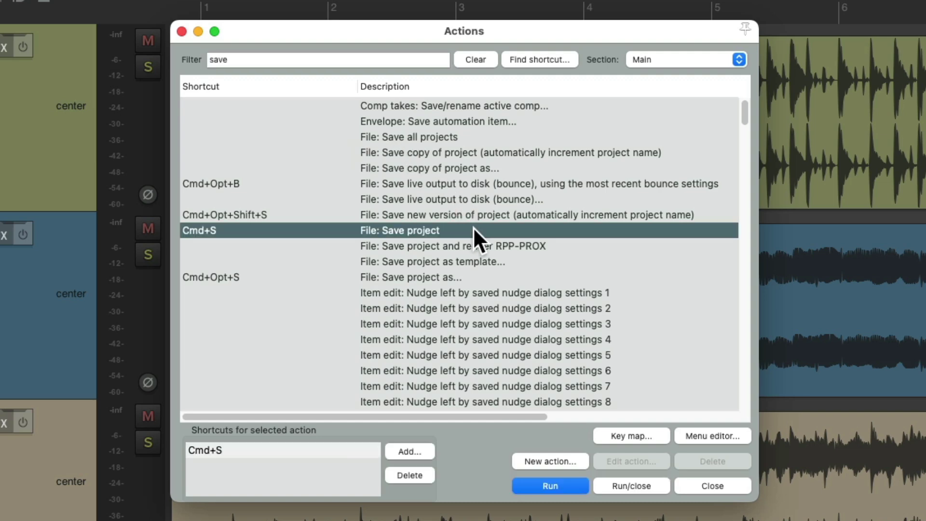
click(406, 472)
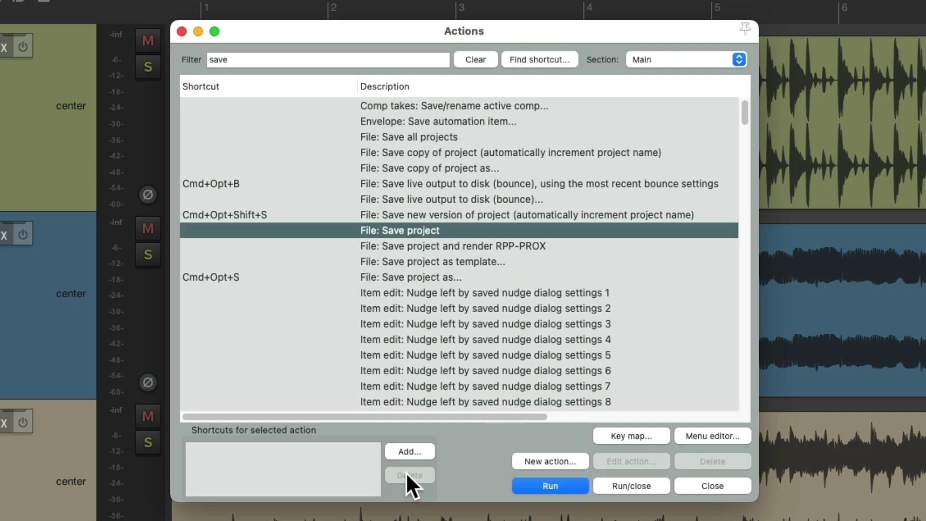
Assign Cmd+S with Global + text fields scope to File: Save new version of project (automatically increment project name).
click(494, 213)
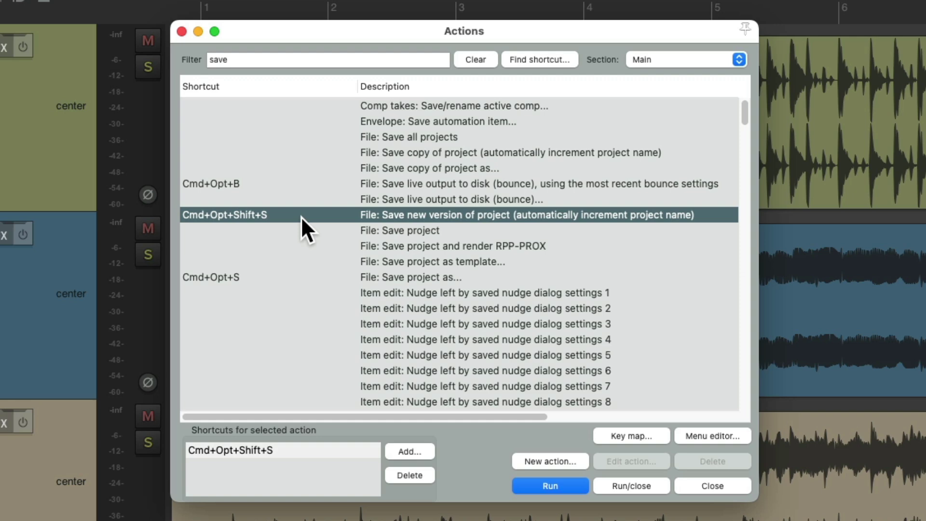
click(407, 451)
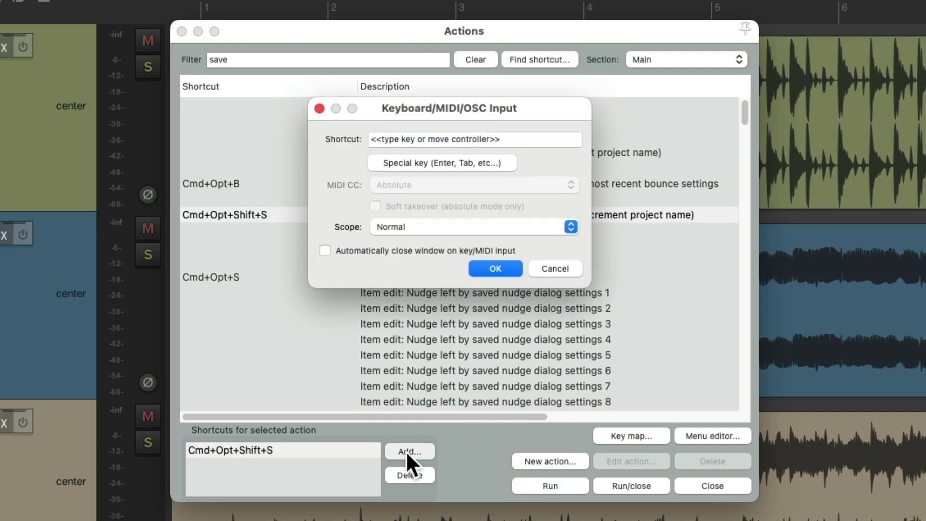
key(super+s)
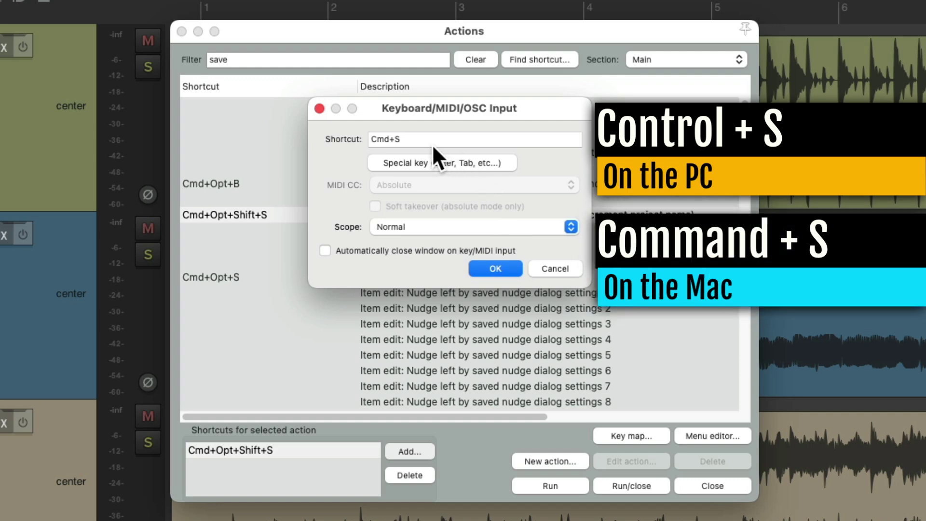
click(441, 225)
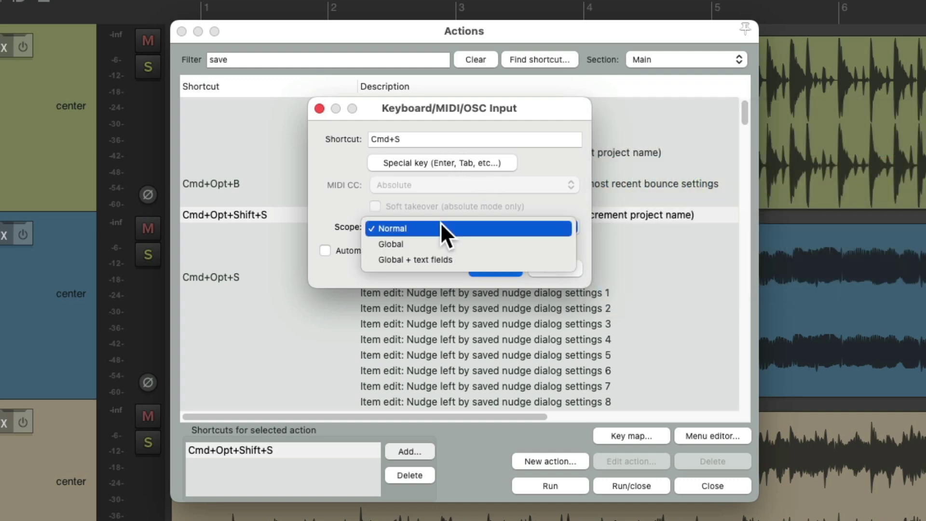
click(480, 259)
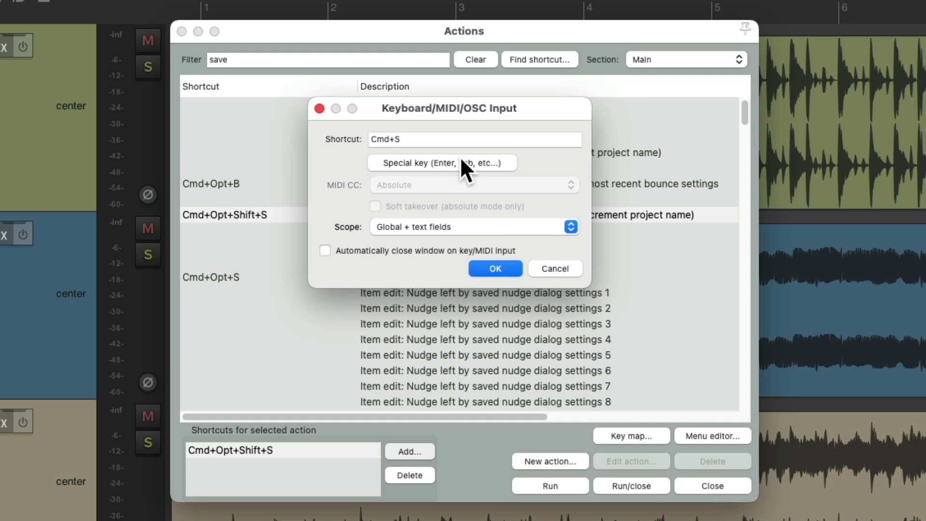
click(495, 268)
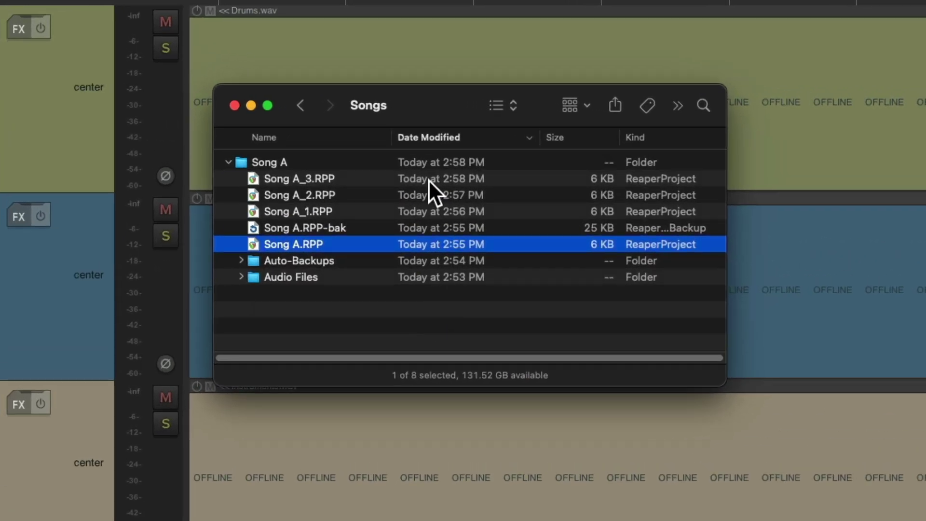
Inspect the incremented project files in Finder and open Song A_1.RPP through Song A_6.RPP together in REAPER.
click(362, 176)
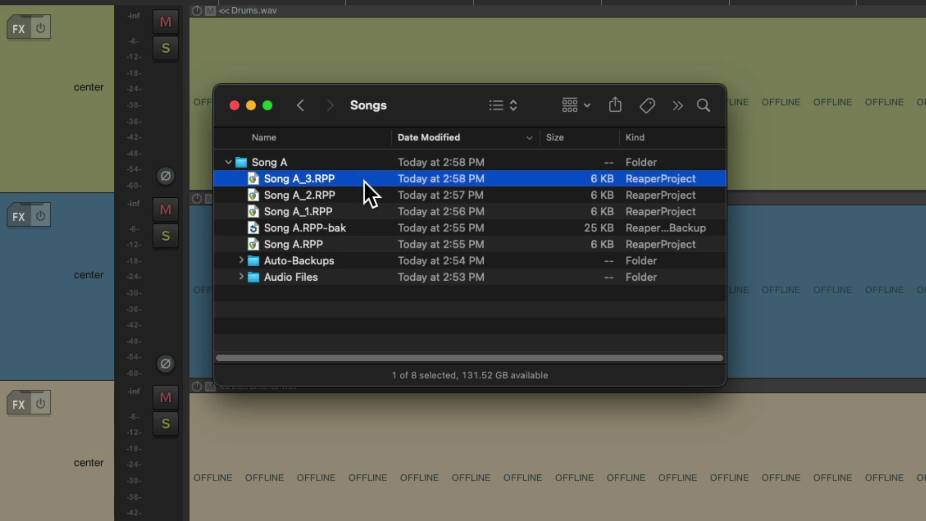
double_click(364, 180)
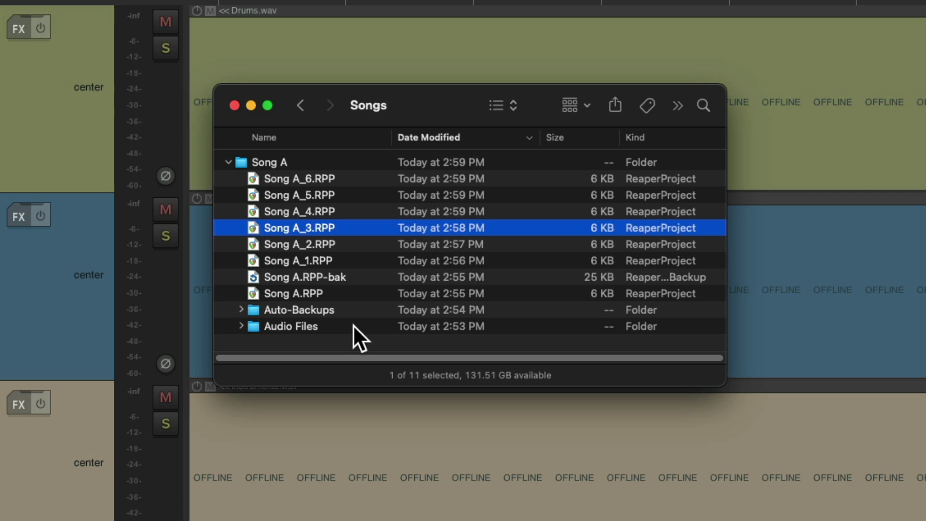
click(356, 260)
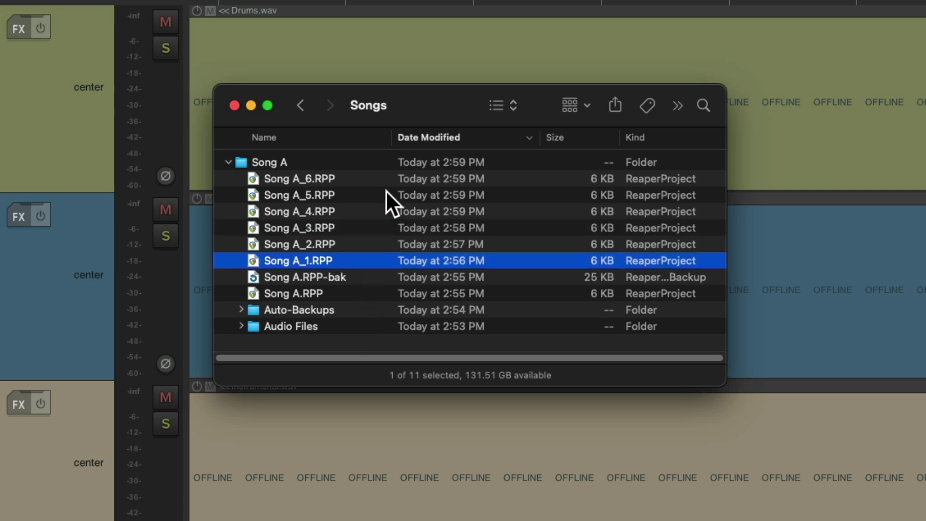
shift+click(360, 178)
key(super+o)
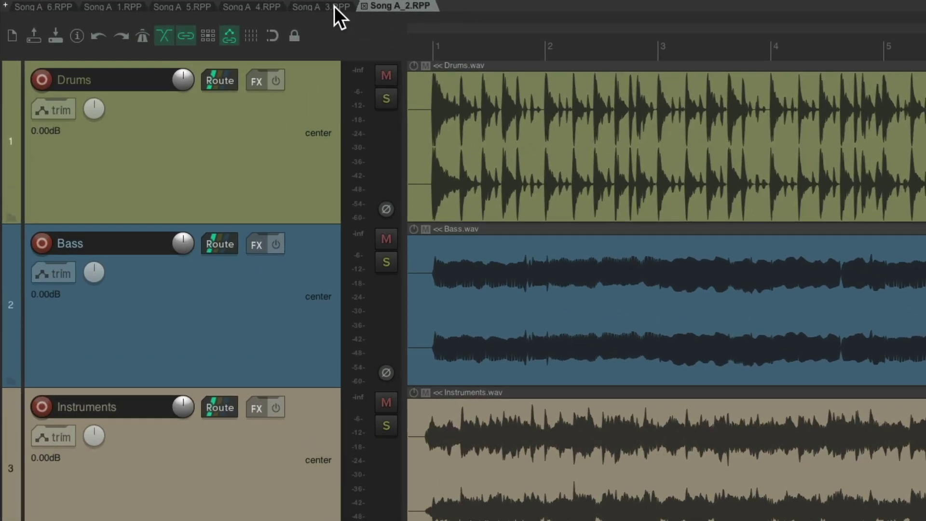
Switch through the open Song A version tabs in REAPER and close all except Song A_6.RPP.
click(334, 7)
click(260, 7)
click(173, 6)
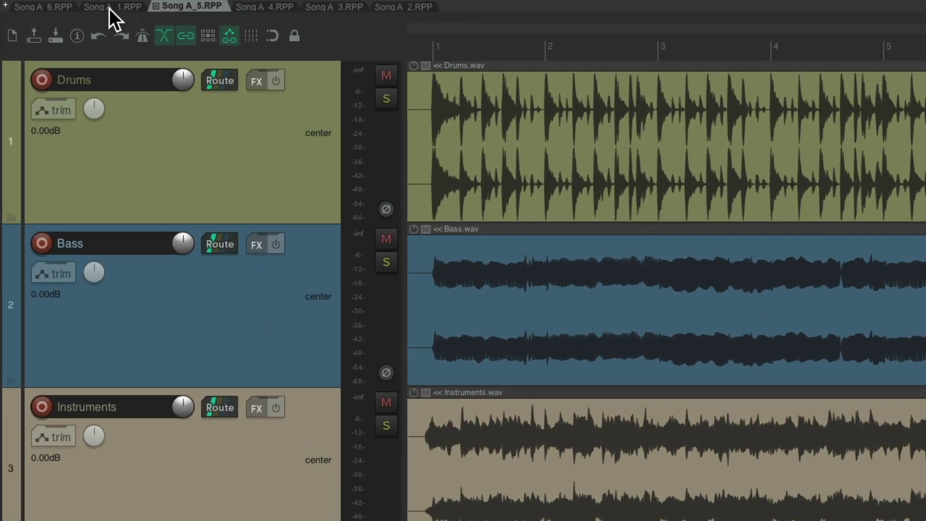
click(111, 6)
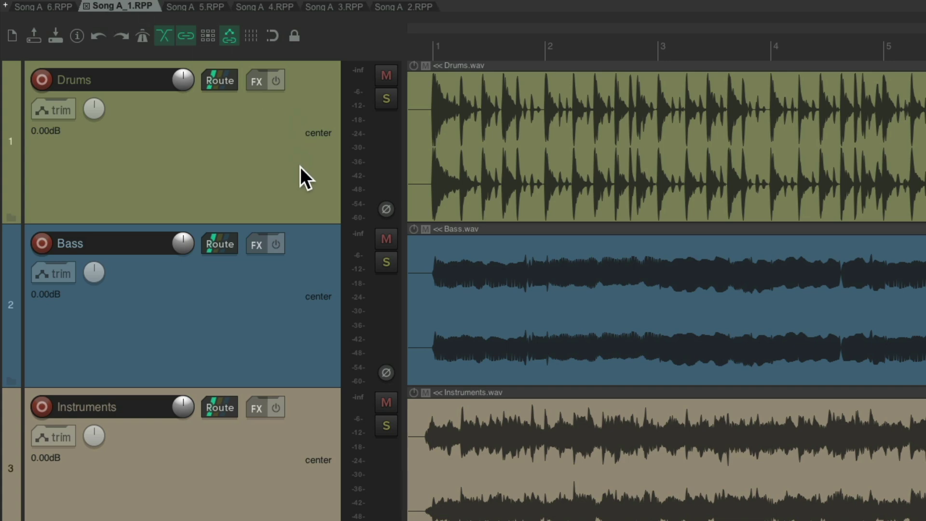
click(87, 6)
click(87, 5)
click(88, 5)
click(87, 6)
click(88, 6)
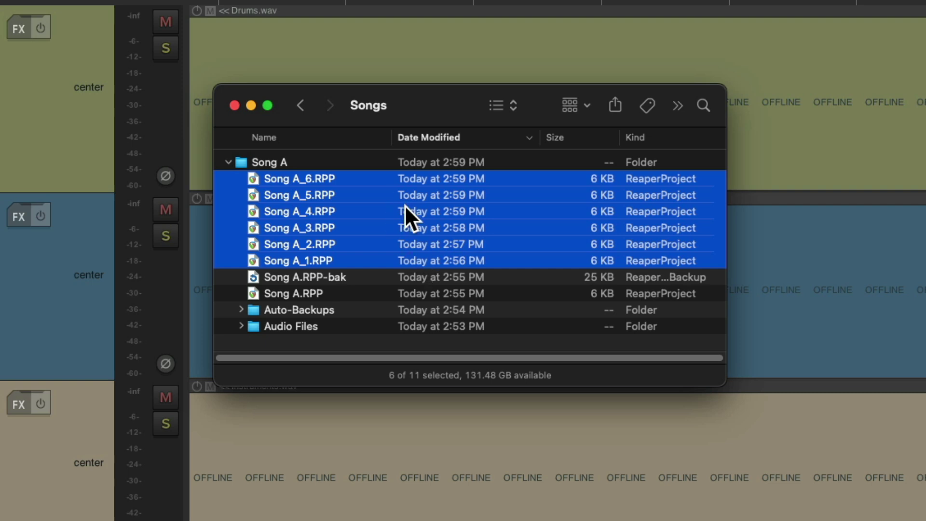
Delete Song A.RPP and versions Song A_1.RPP through Song A_5.RPP in Finder, keeping Song A.RPP-bak and Song A_6.RPP.
click(361, 194)
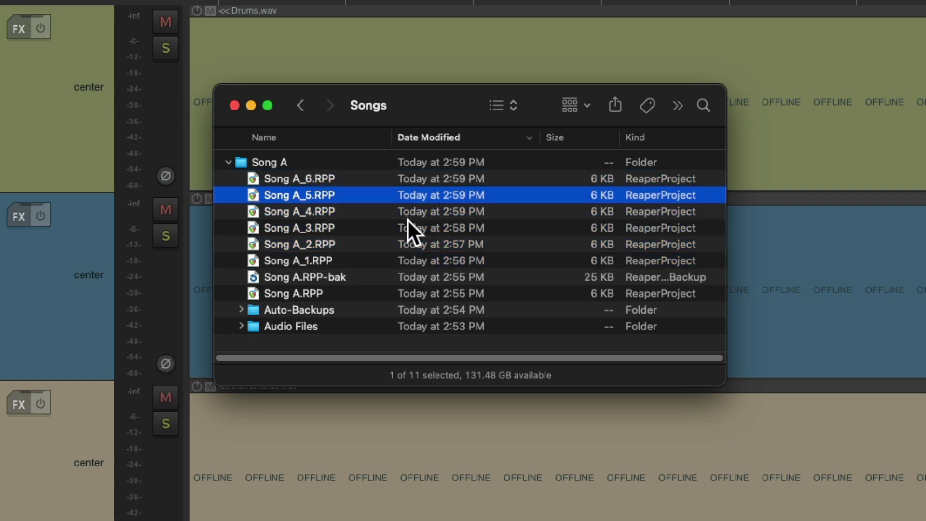
shift+click(361, 293)
super+click(363, 277)
key(super+BackSpace)
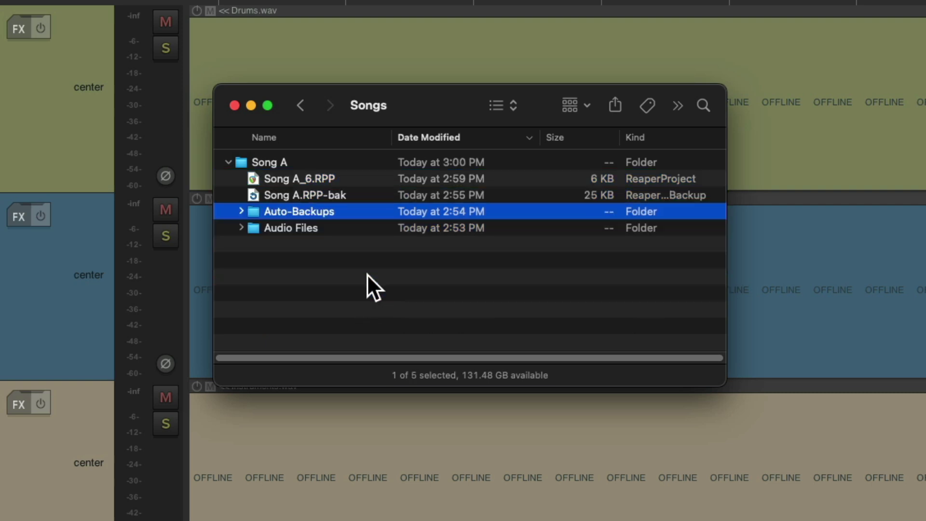
Open Song A_6.RPP in REAPER, save it as a new version, and compare both project files in Finder.
click(369, 173)
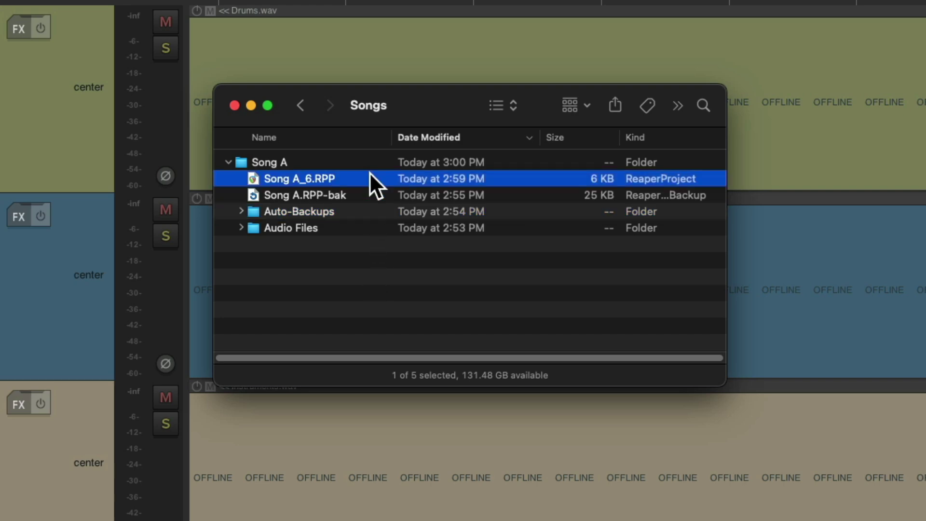
double_click(369, 175)
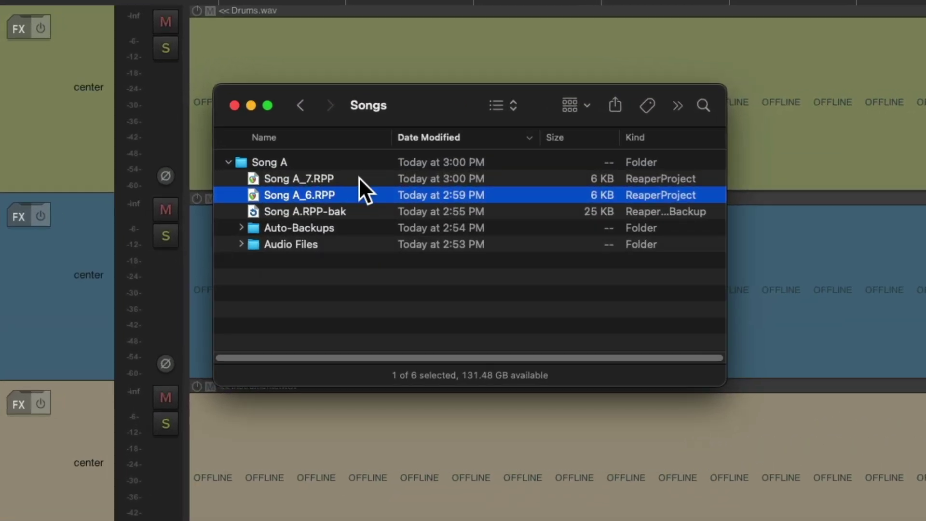
click(387, 162)
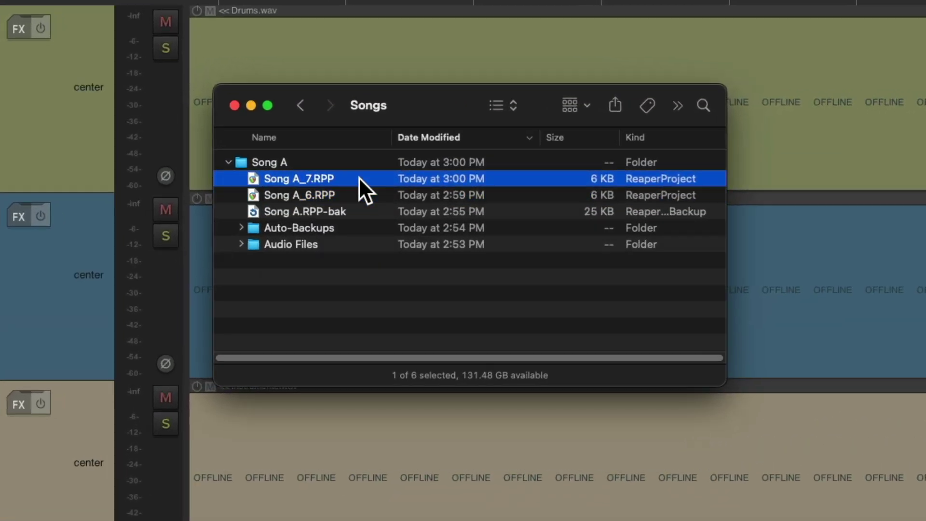
click(370, 198)
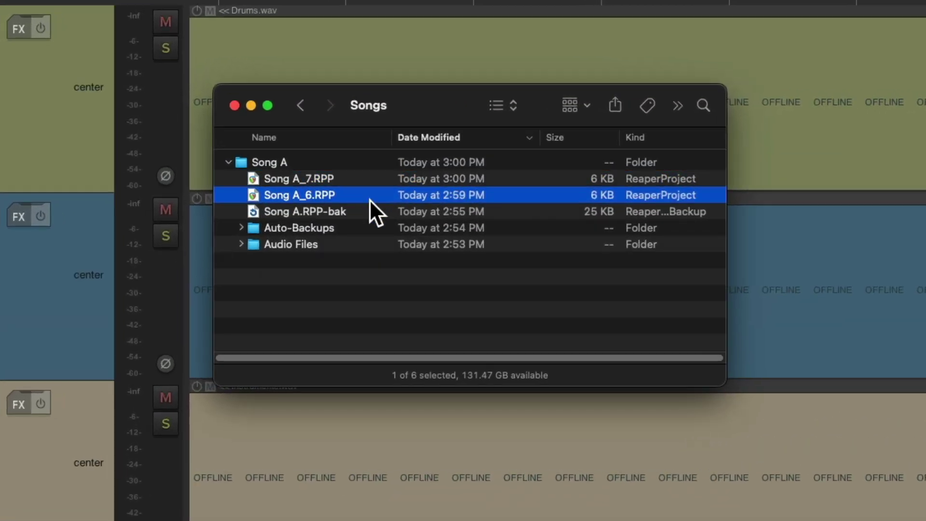